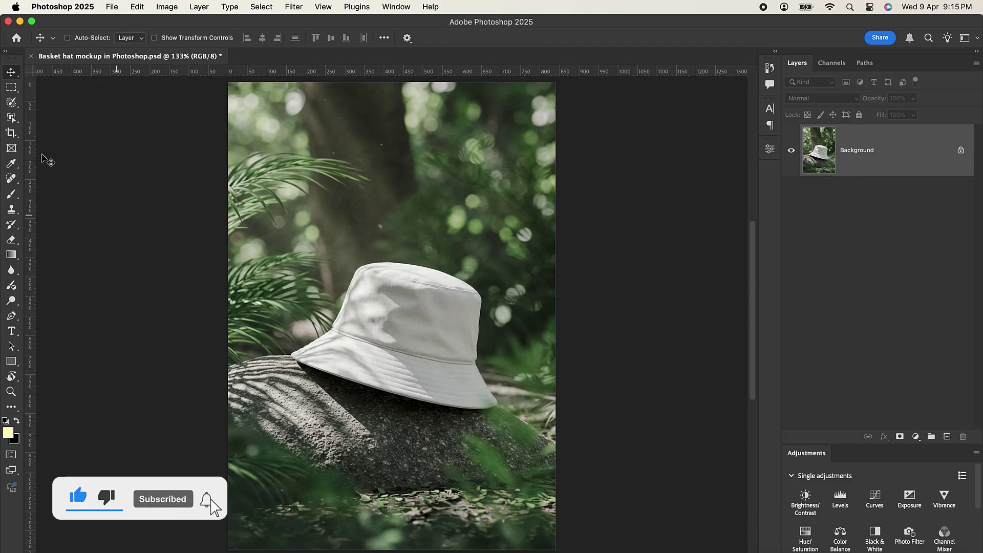
# Step: Lasso-select the white bucket hat with Object Selection and copy it to a new layer
pyautogui.click(11, 117)
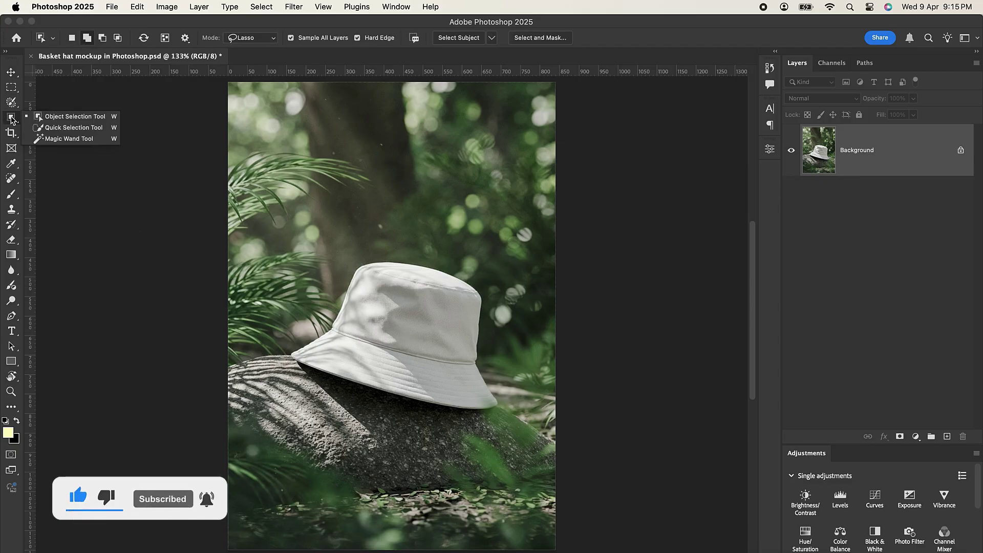
pyautogui.click(63, 117)
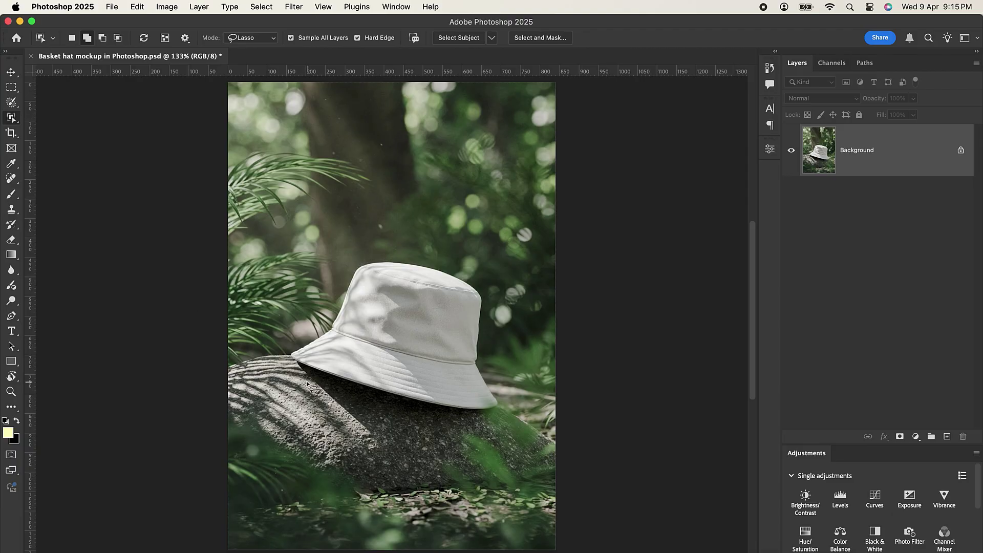
pyautogui.moveTo(283, 334); pyautogui.dragTo(490, 309)
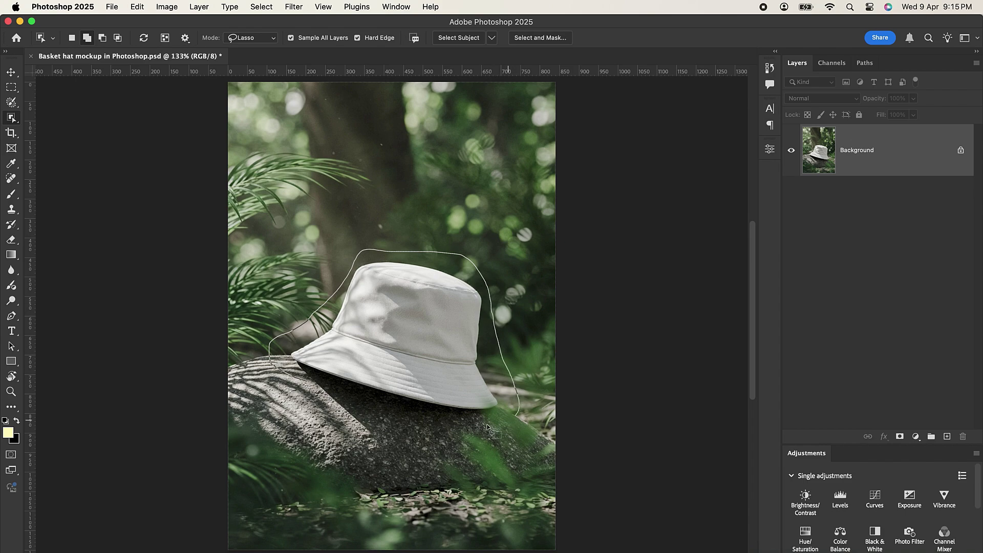
pyautogui.moveTo(491, 310); pyautogui.dragTo(305, 383)
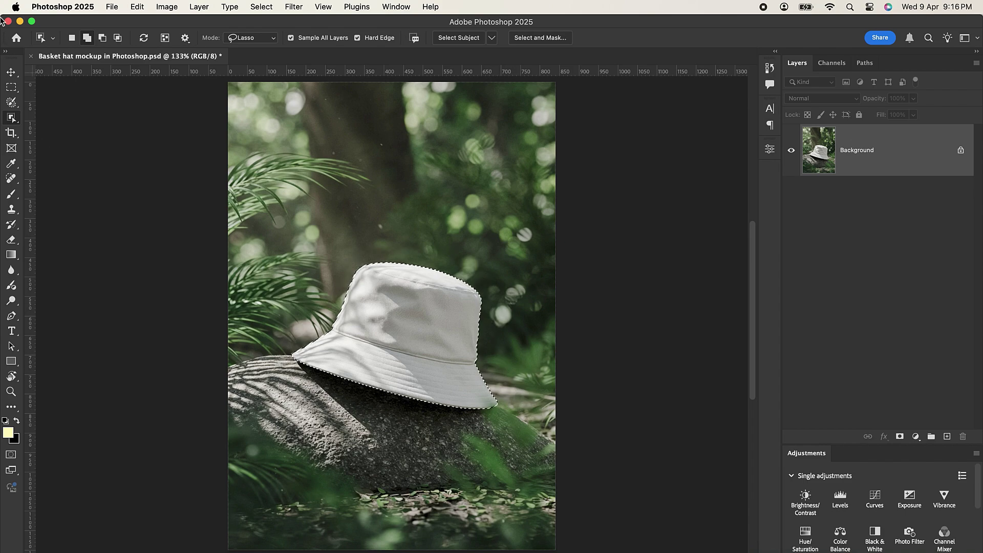
pyautogui.click(12, 73)
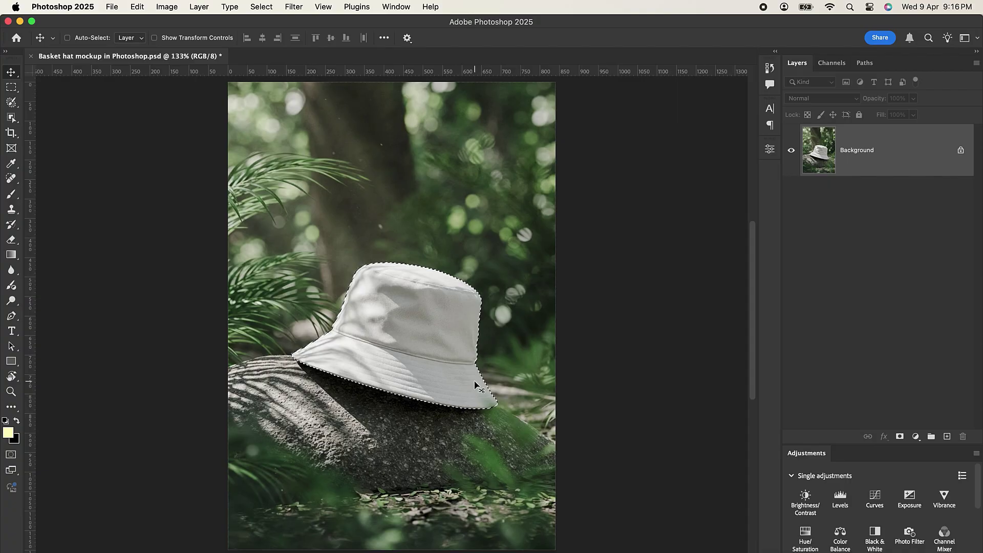
pyautogui.press('super+j')
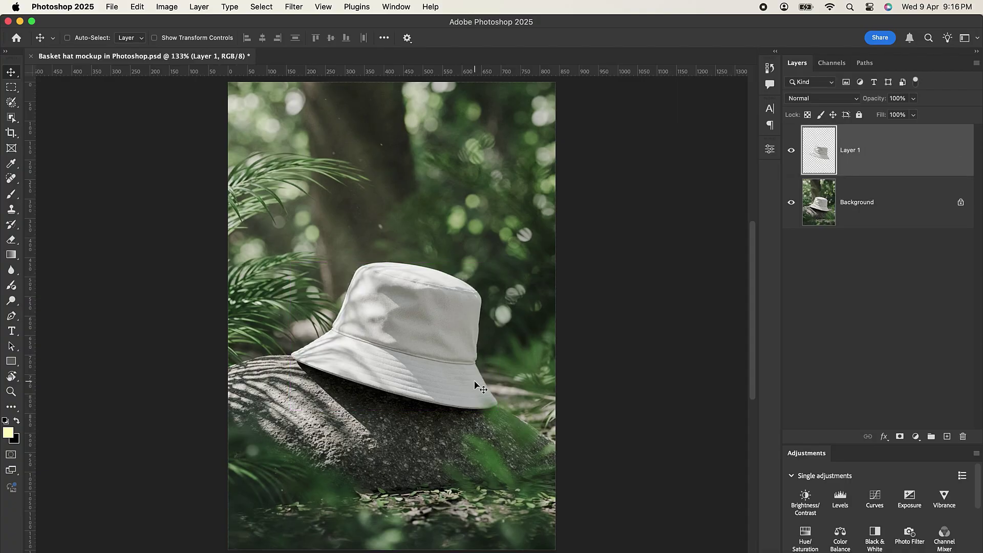
# Step: Convert Layer 1 into a Smart Object and bring up the Filter > Blur list
pyautogui.rightClick(884, 141)
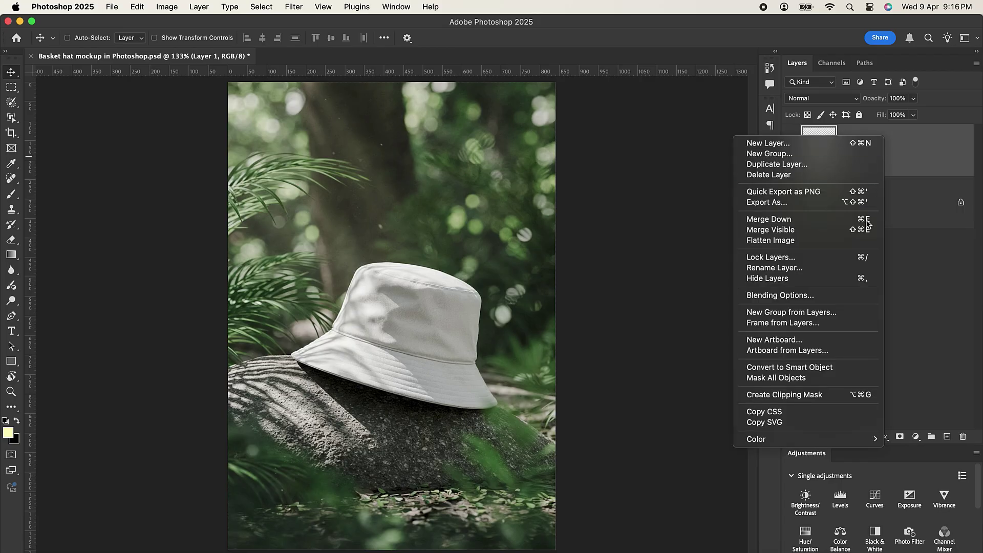
pyautogui.click(818, 375)
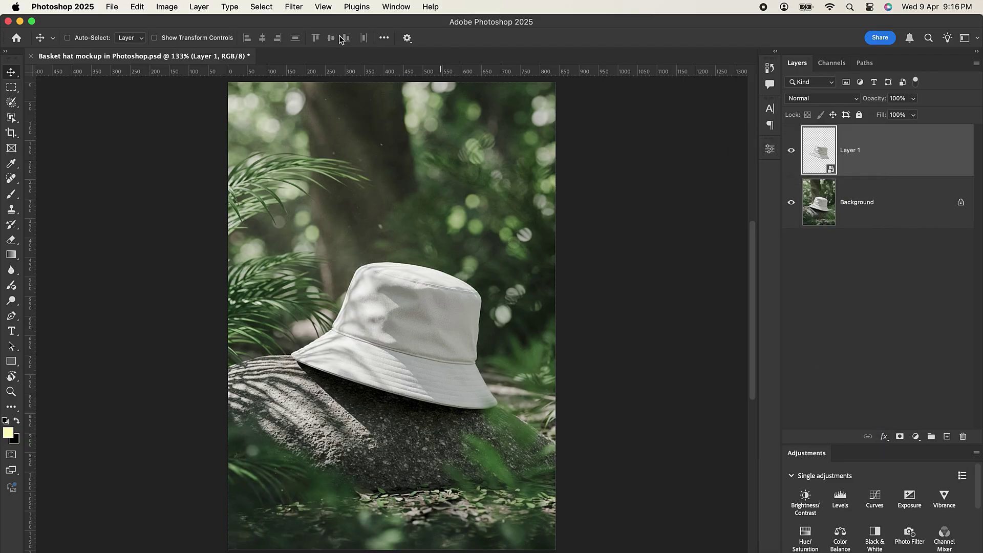
pyautogui.click(294, 7)
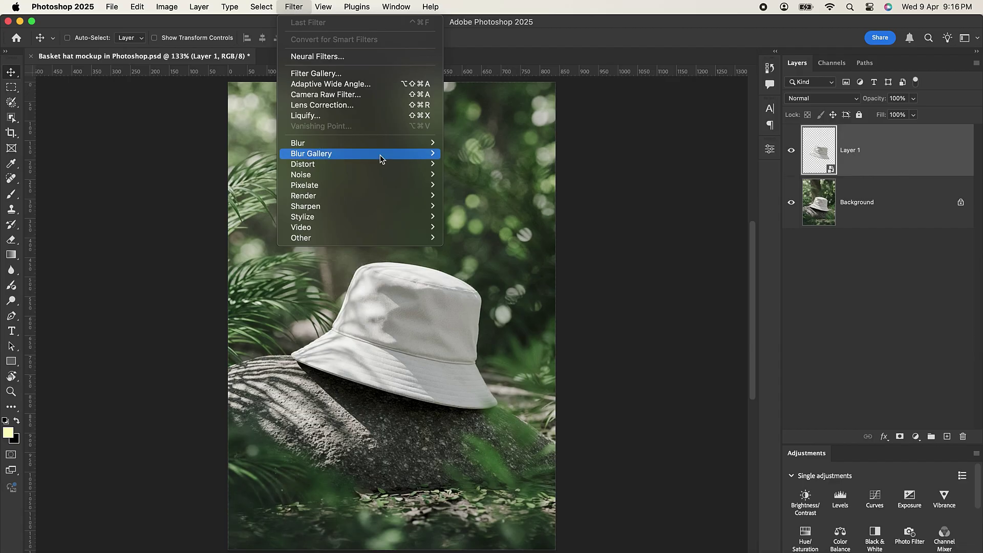
pyautogui.moveTo(323, 142)
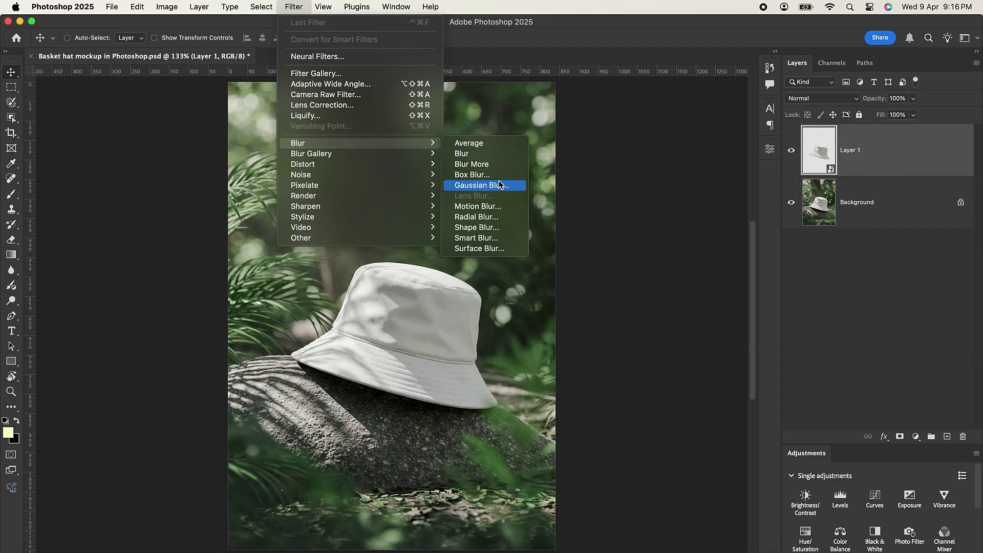
# Step: Apply a Gaussian Blur with a radius of about 3.3 pixels to the hat smart object
pyautogui.click(496, 186)
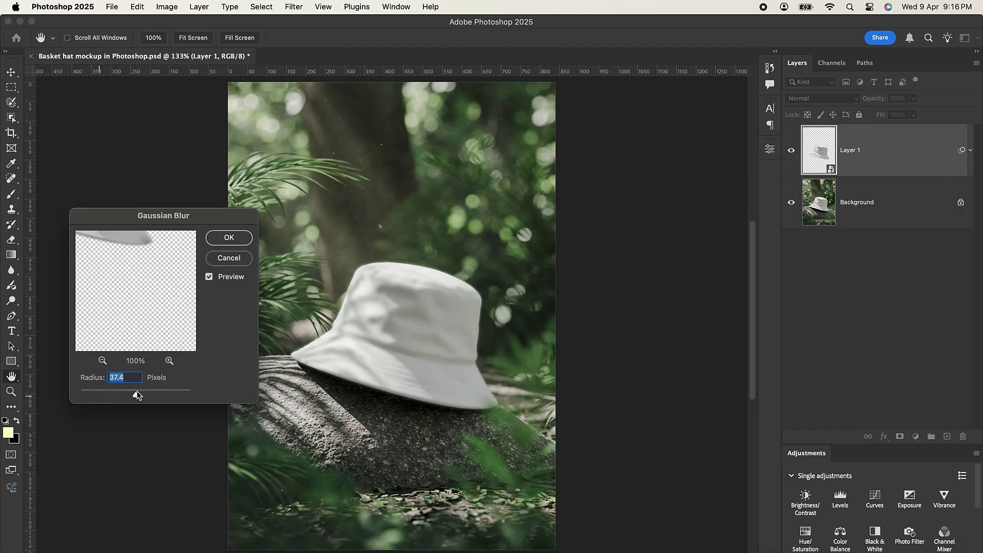
pyautogui.moveTo(137, 396); pyautogui.dragTo(140, 396)
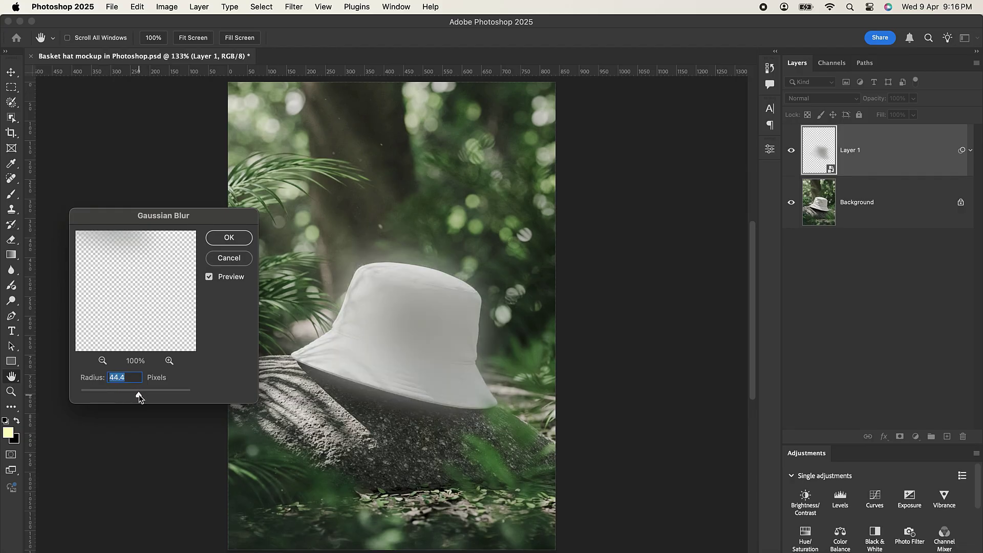
pyautogui.moveTo(139, 394); pyautogui.dragTo(102, 400)
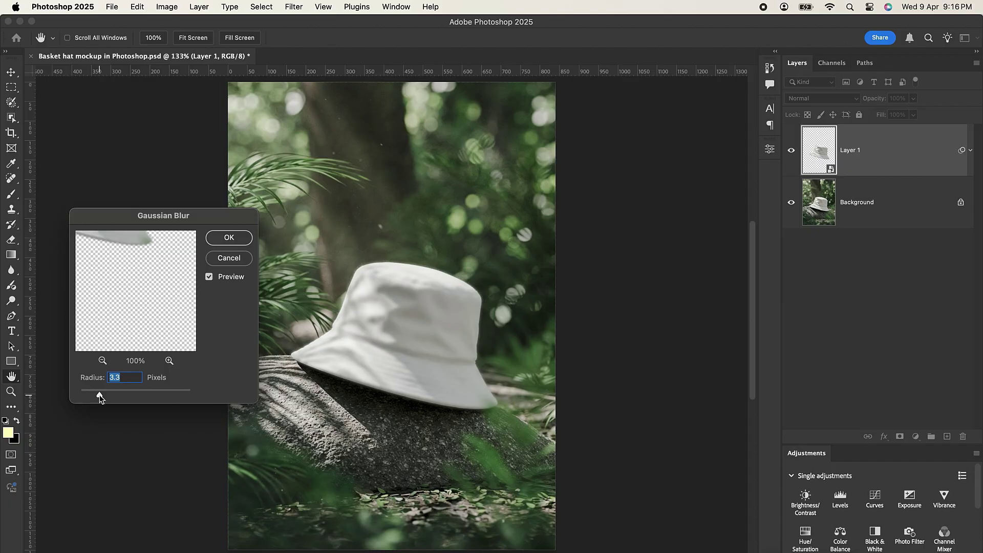
pyautogui.click(220, 237)
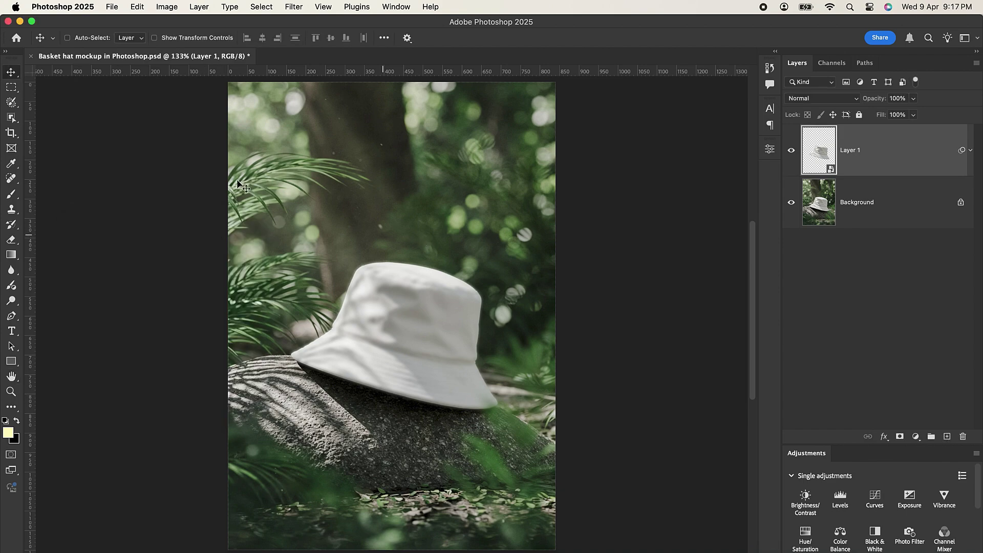
pyautogui.click(112, 7)
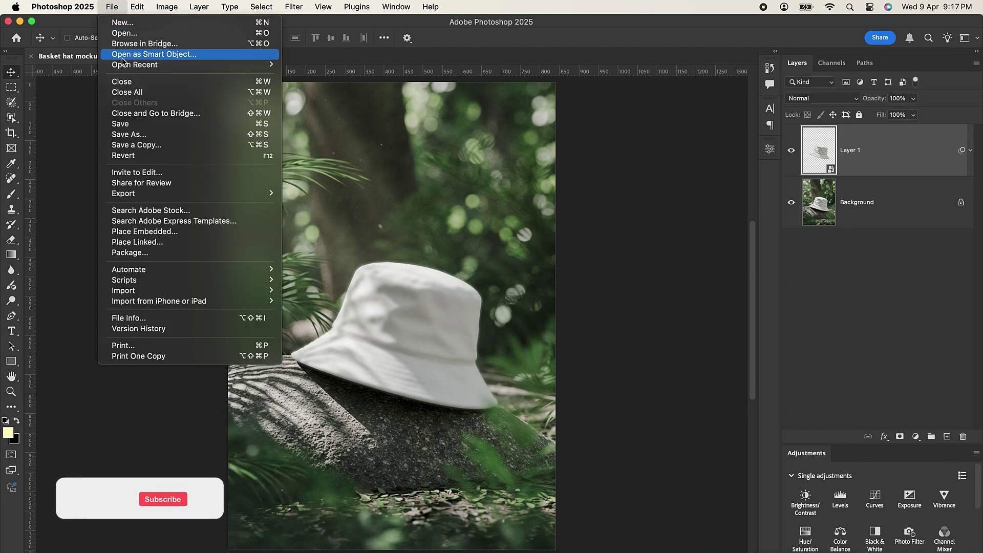
pyautogui.click(142, 135)
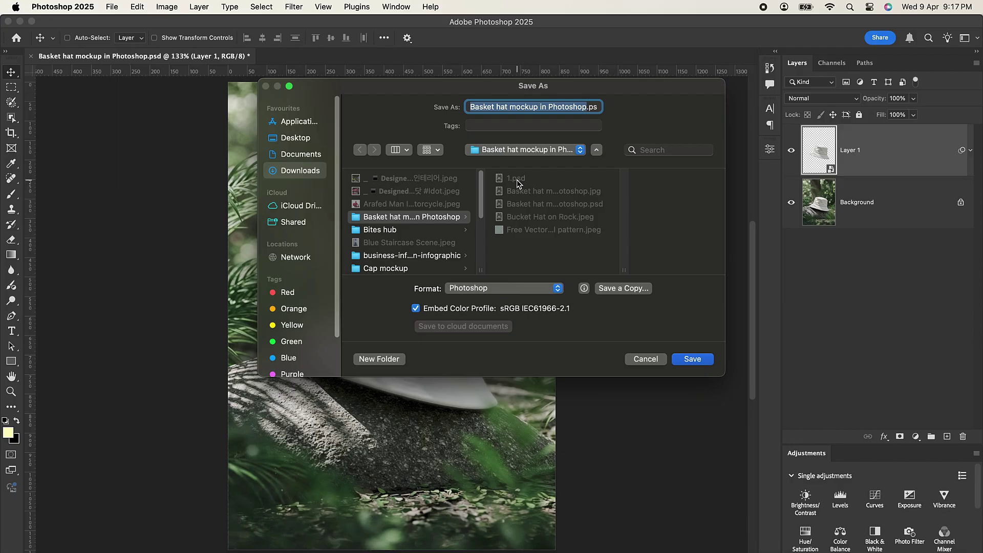
pyautogui.click(647, 360)
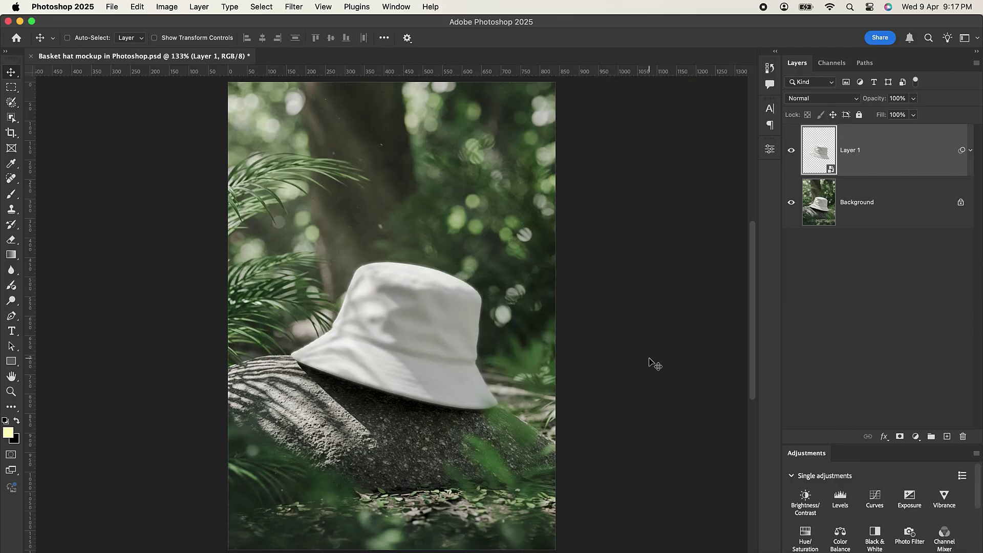
pyautogui.click(970, 152)
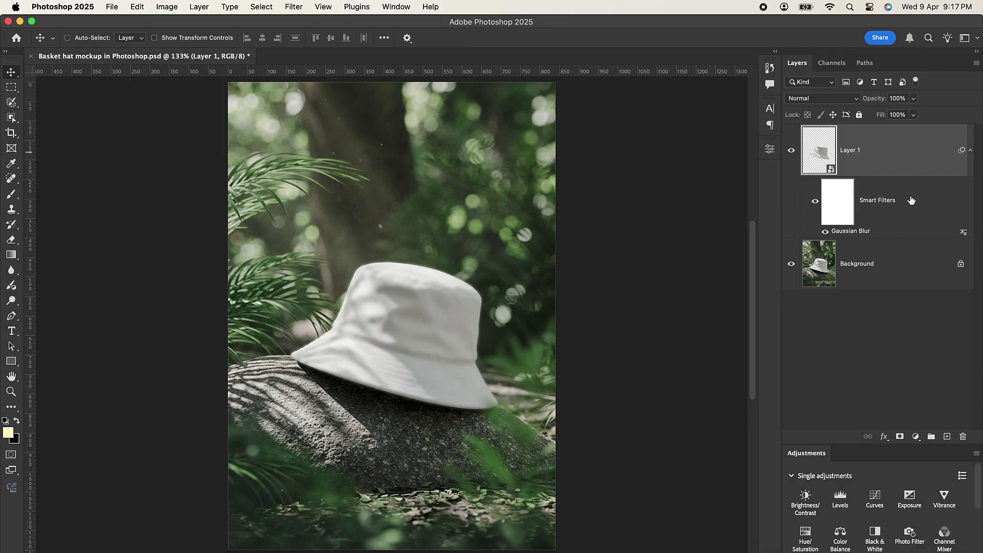
pyautogui.moveTo(909, 200); pyautogui.dragTo(972, 437)
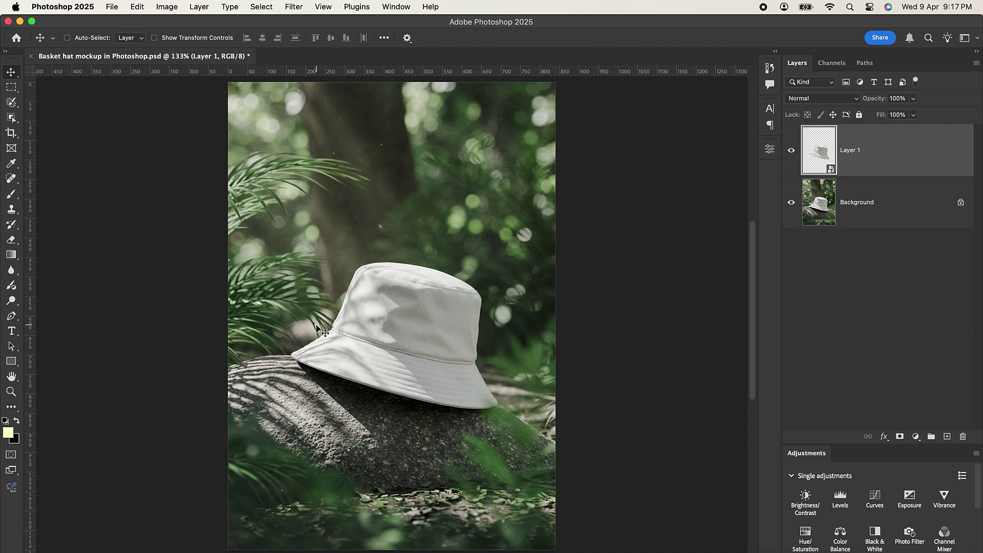
# Step: Place the floral pattern JPEG from the project folder over the hat at 48% opacity
pyautogui.click(135, 547)
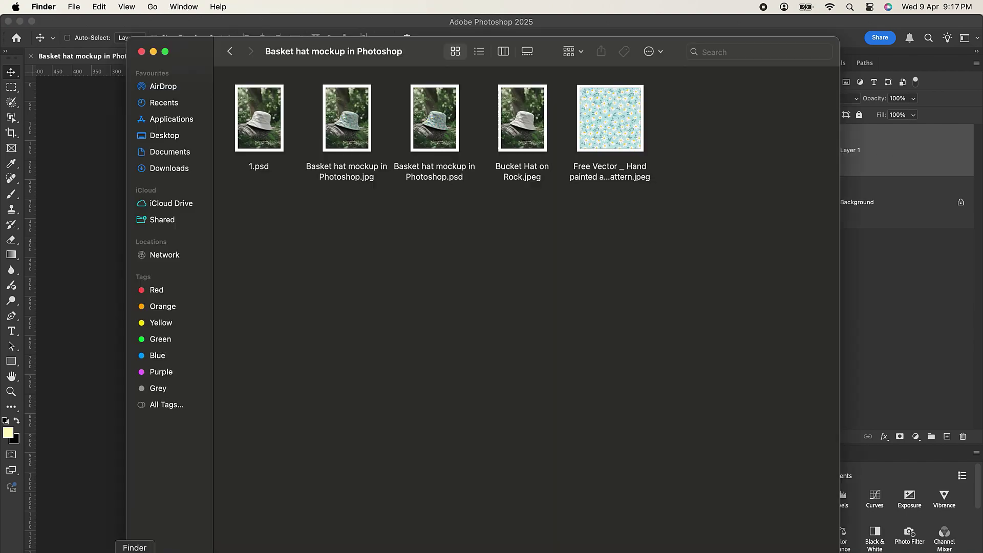
pyautogui.moveTo(625, 132); pyautogui.dragTo(79, 233)
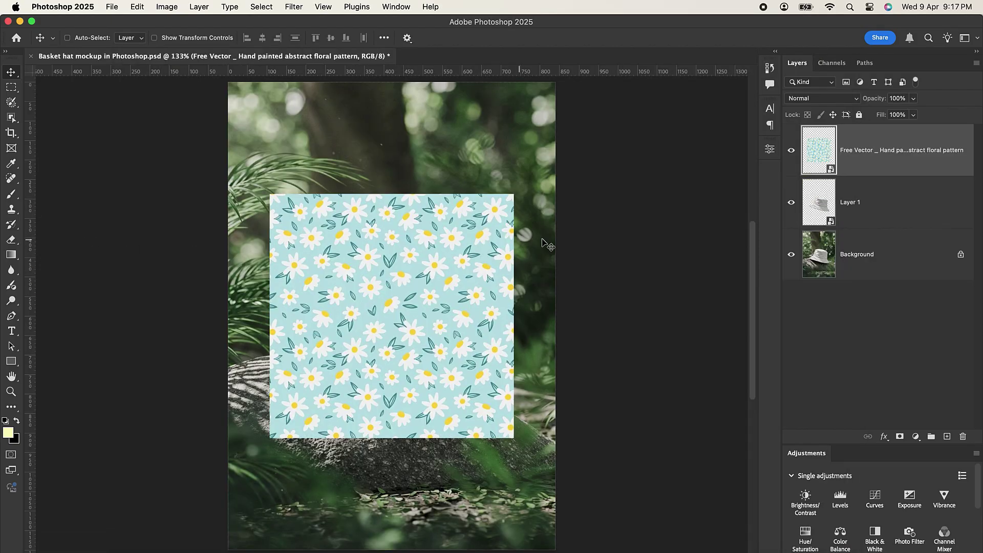
pyautogui.moveTo(875, 101)
pyautogui.mouseDown()
pyautogui.moveTo(843, 104)
pyautogui.moveTo(852, 105)
pyautogui.mouseUp()
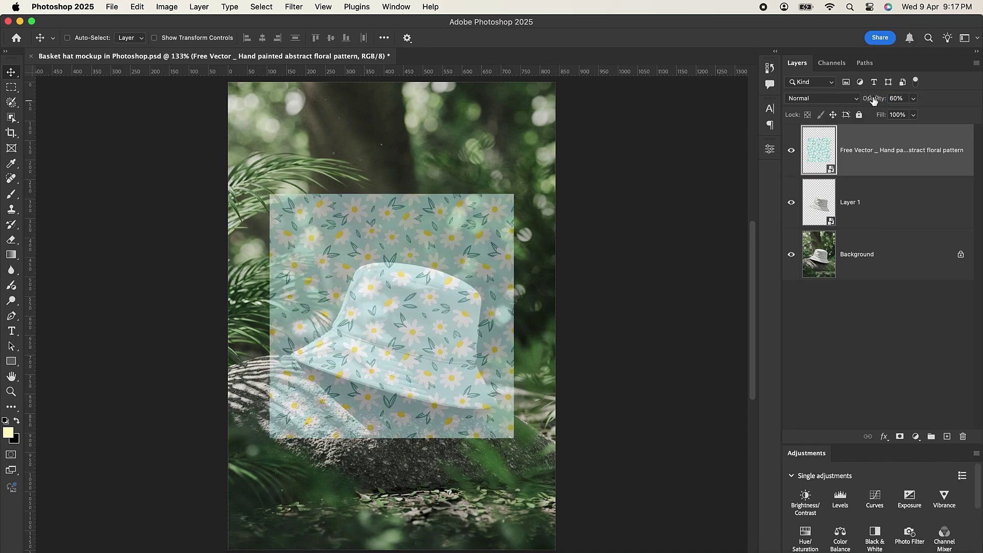
pyautogui.moveTo(881, 106); pyautogui.dragTo(873, 105)
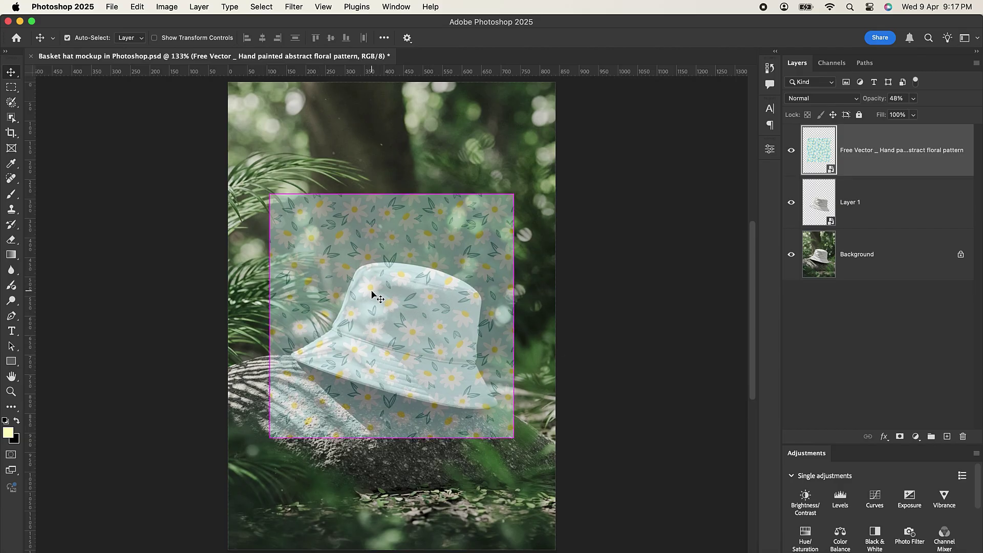
# Step: Free-transform the floral pattern slightly smaller over the hat and restore it to 100% opacity
pyautogui.press('super+t')
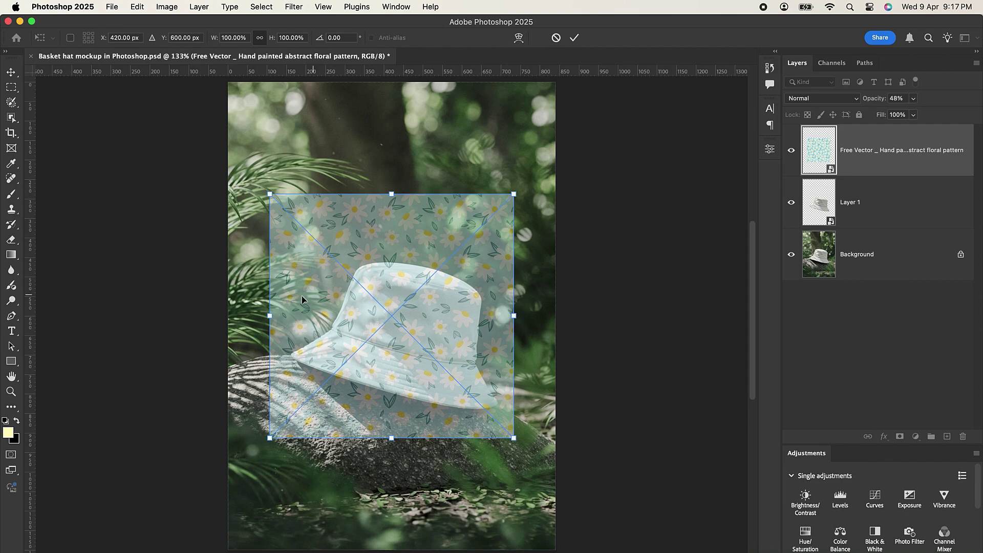
pyautogui.moveTo(269, 317); pyautogui.dragTo(291, 321)
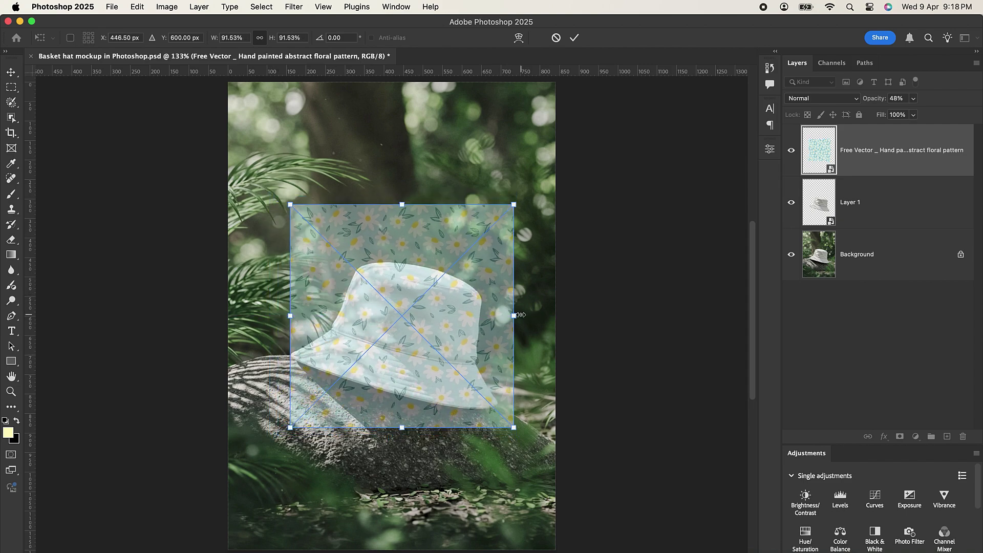
pyautogui.moveTo(515, 315); pyautogui.dragTo(507, 323)
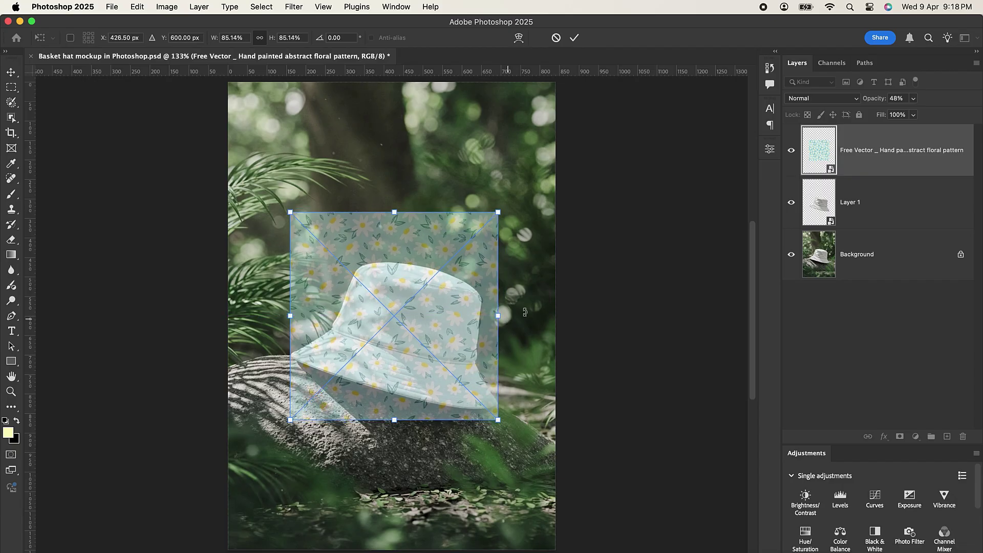
pyautogui.click(574, 37)
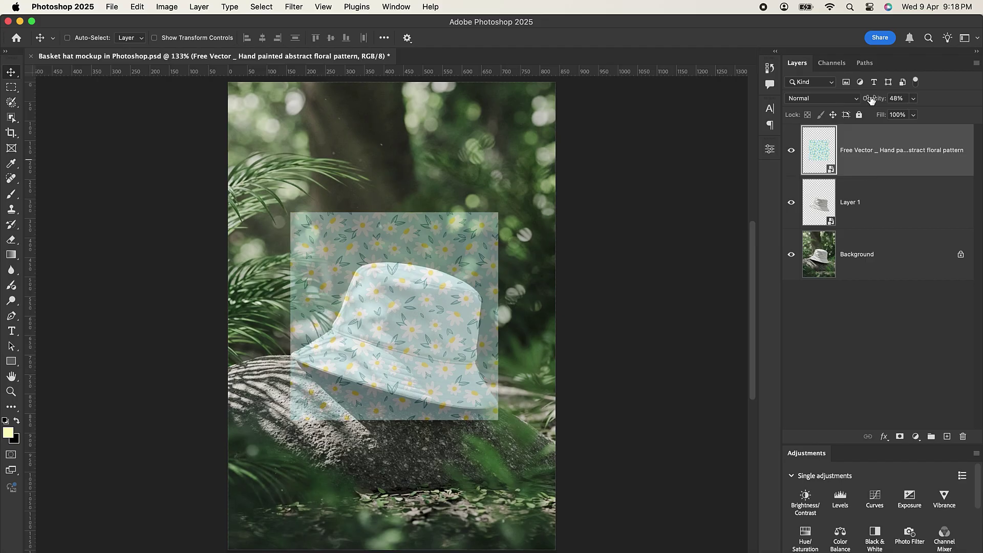
pyautogui.moveTo(871, 100); pyautogui.dragTo(950, 102)
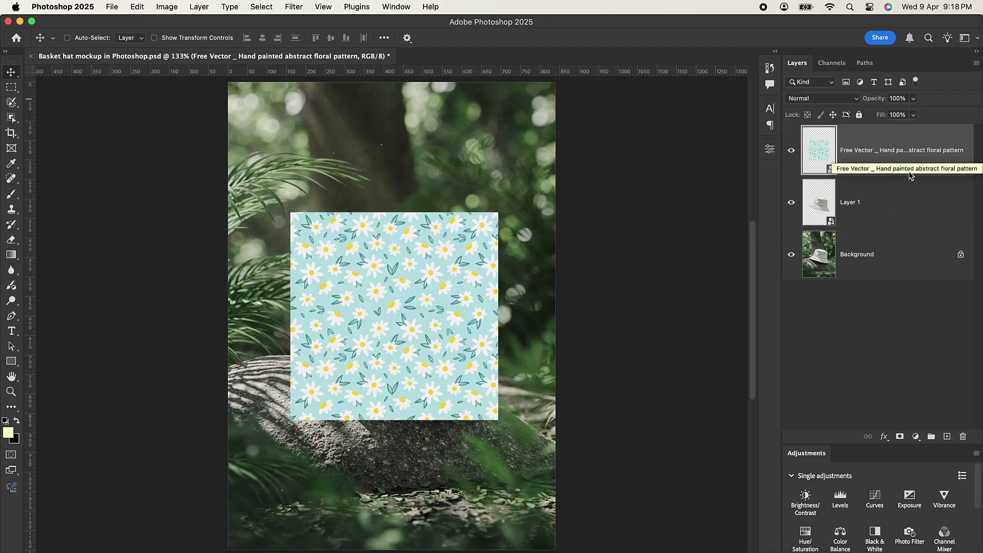
# Step: Clip the floral pattern layer to the hat and set its blend mode to Multiply
pyautogui.rightClick(880, 164)
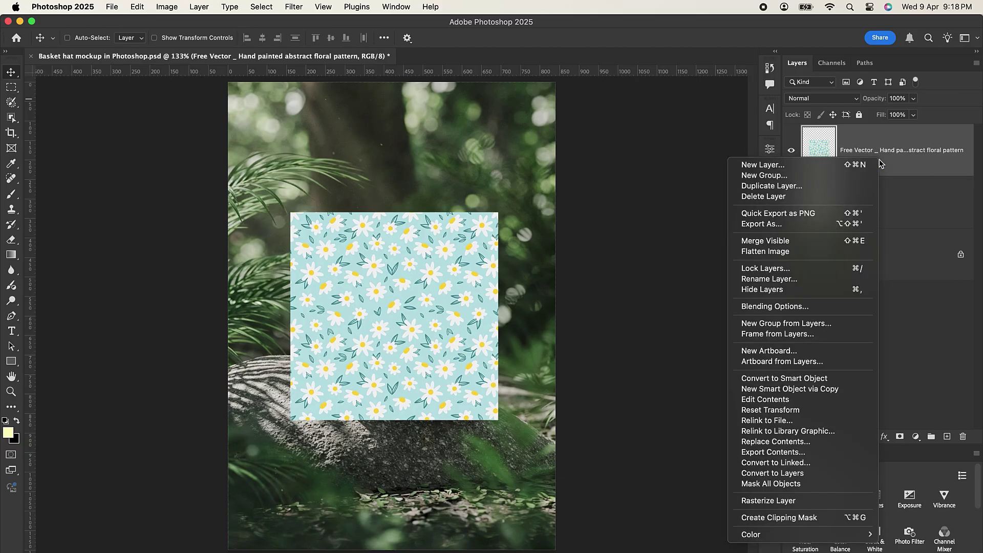
pyautogui.click(797, 518)
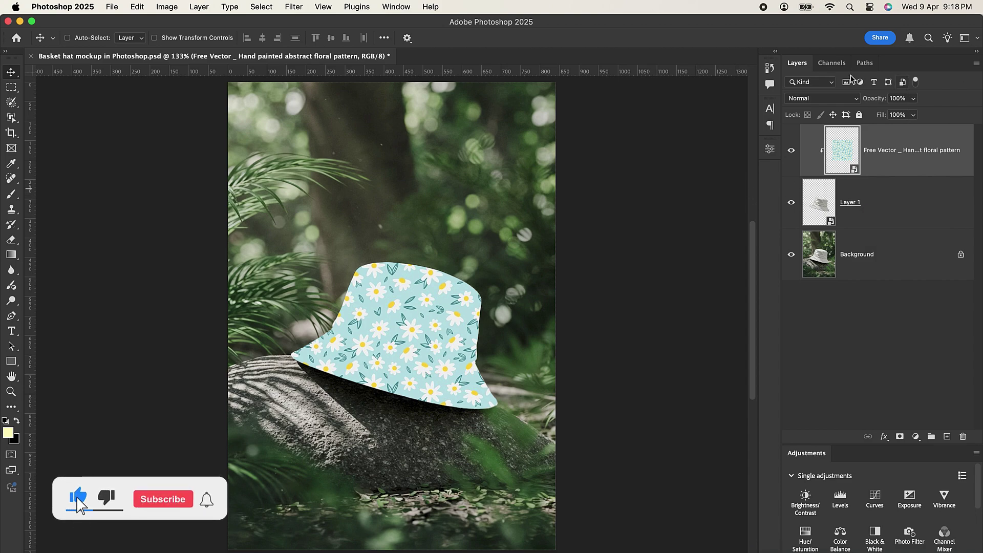
pyautogui.click(823, 100)
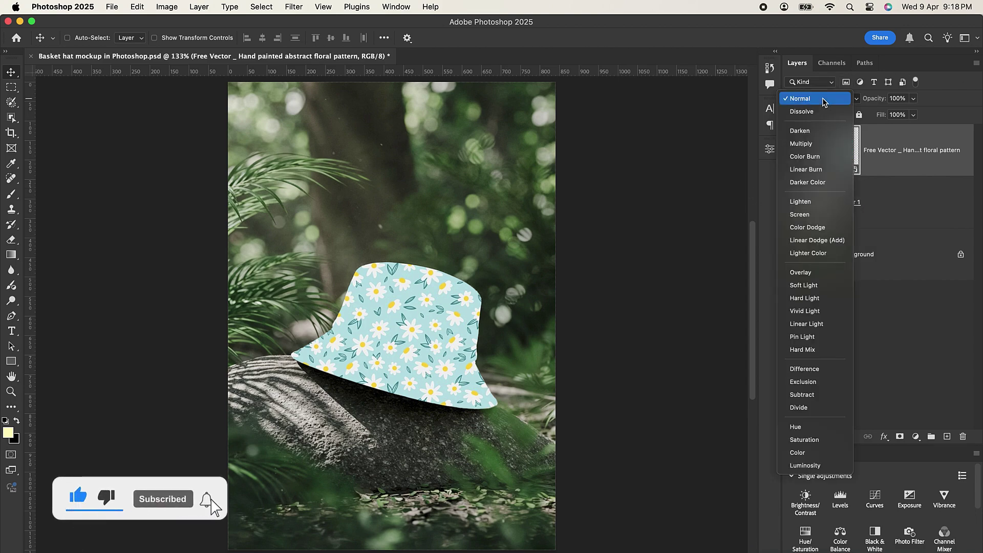
pyautogui.click(818, 144)
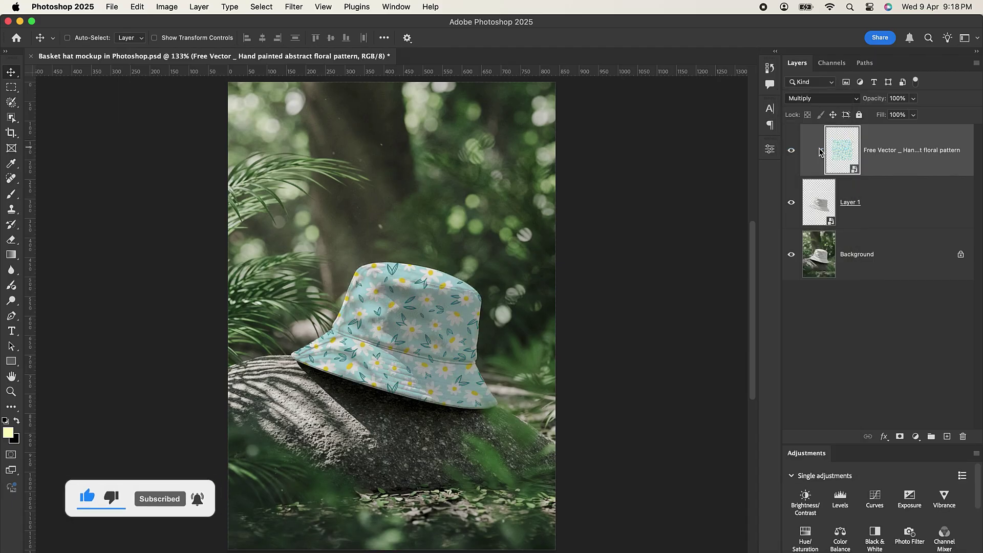
pyautogui.keyDown('alt'); pyautogui.click(820, 152); pyautogui.keyUp('alt')
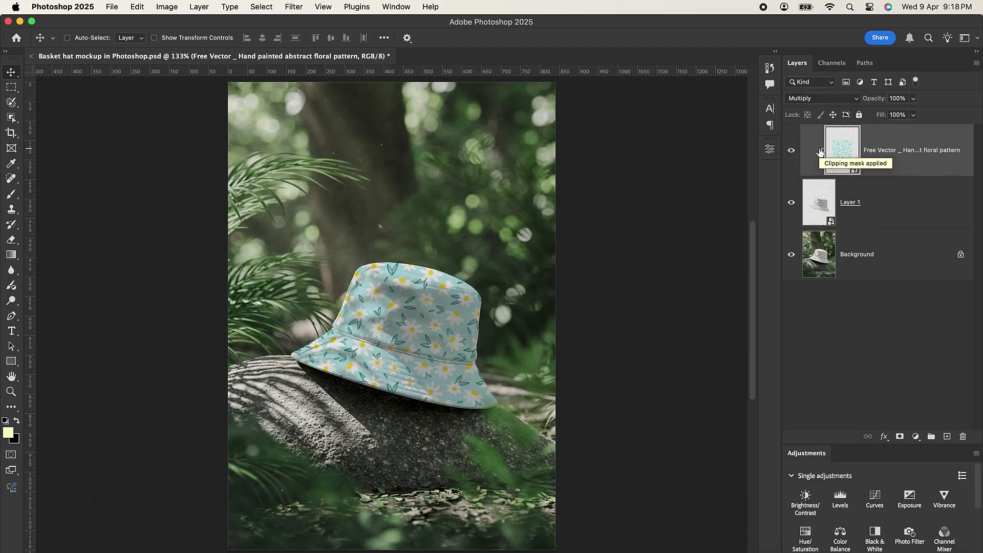
# Step: Split the Underlying Layer white Blend If slider so the hat's highlights show through the pattern
pyautogui.click(885, 436)
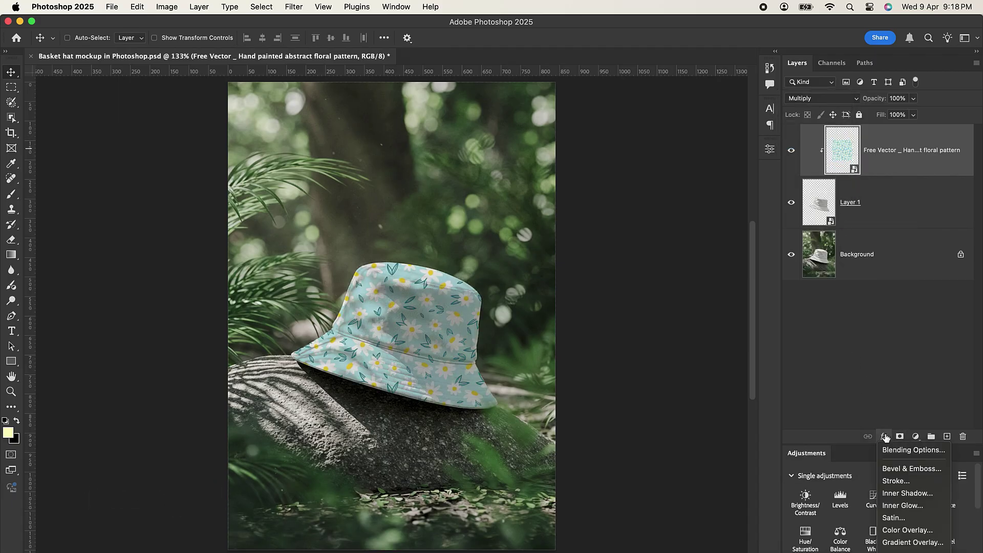
pyautogui.click(892, 450)
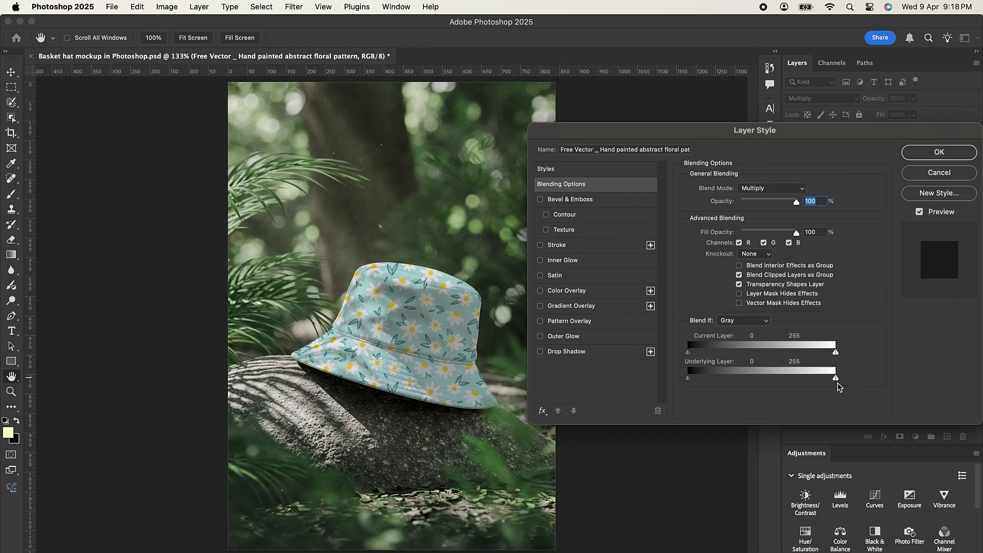
pyautogui.press('alt')
pyautogui.moveTo(835, 379); pyautogui.dragTo(783, 383)
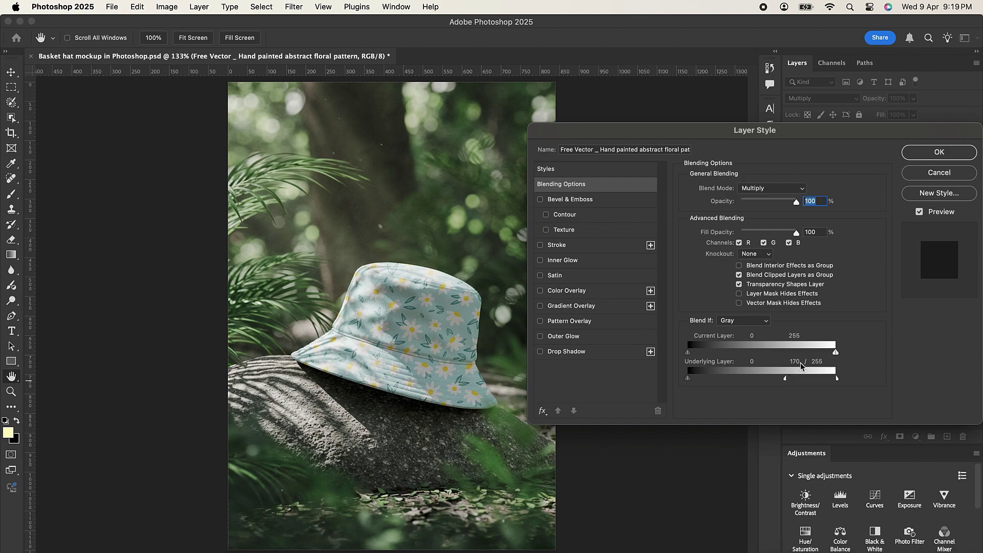
pyautogui.click(927, 150)
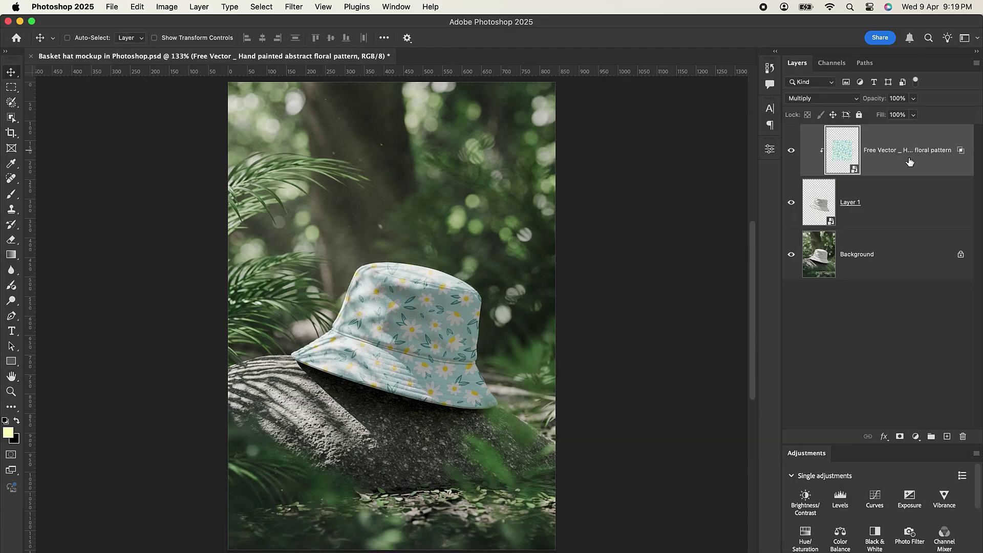
# Step: Duplicate the floral pattern layer and clip the copy to the hat
pyautogui.press('super')
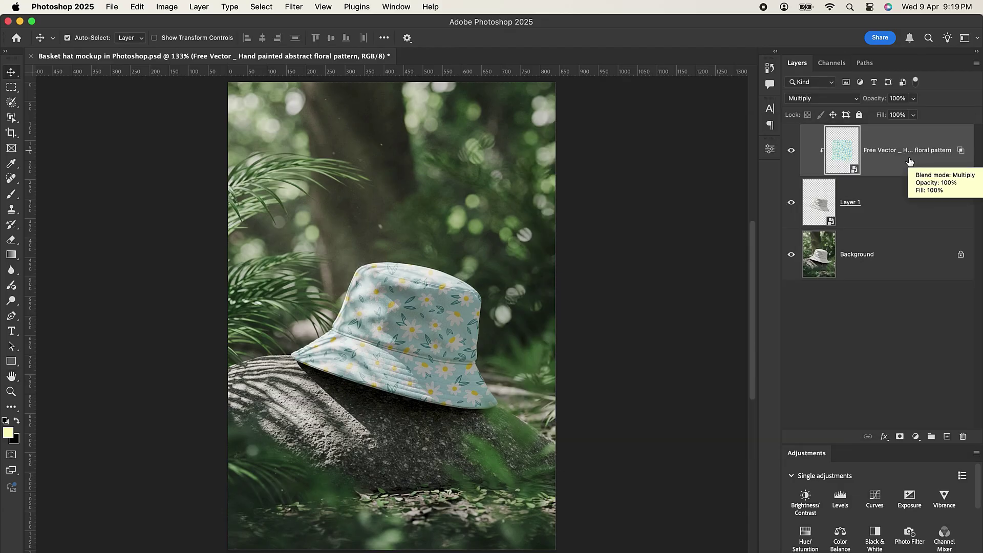
pyautogui.press('super+j')
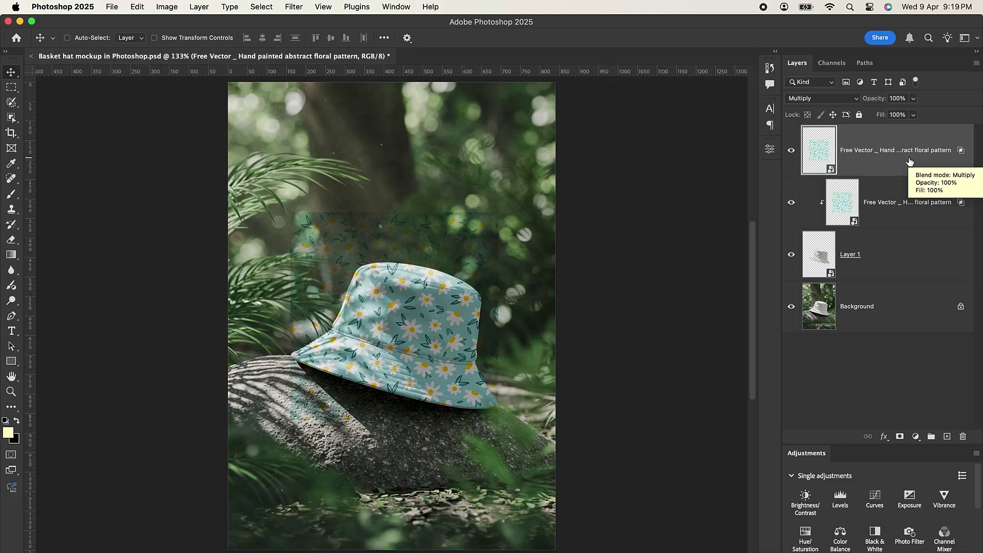
pyautogui.rightClick(878, 163)
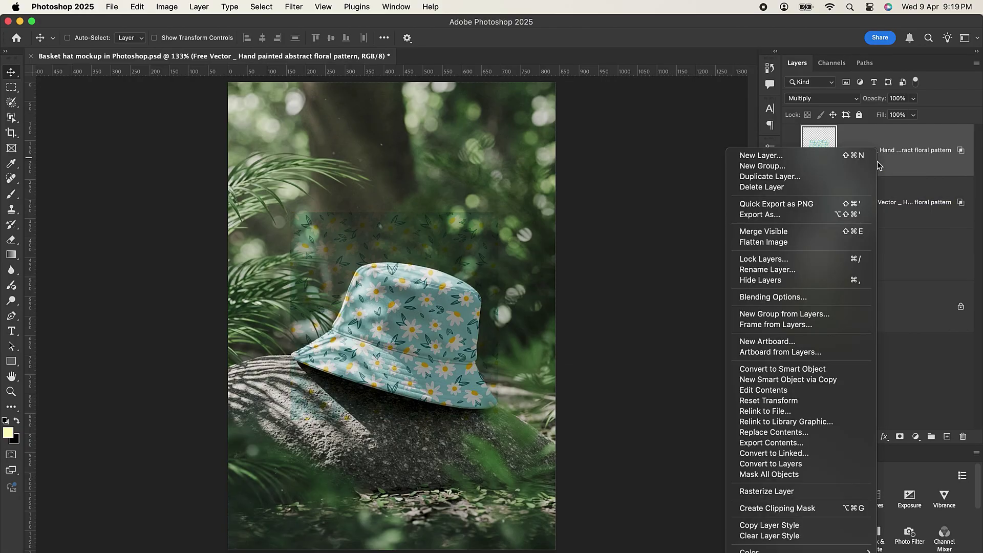
pyautogui.click(795, 509)
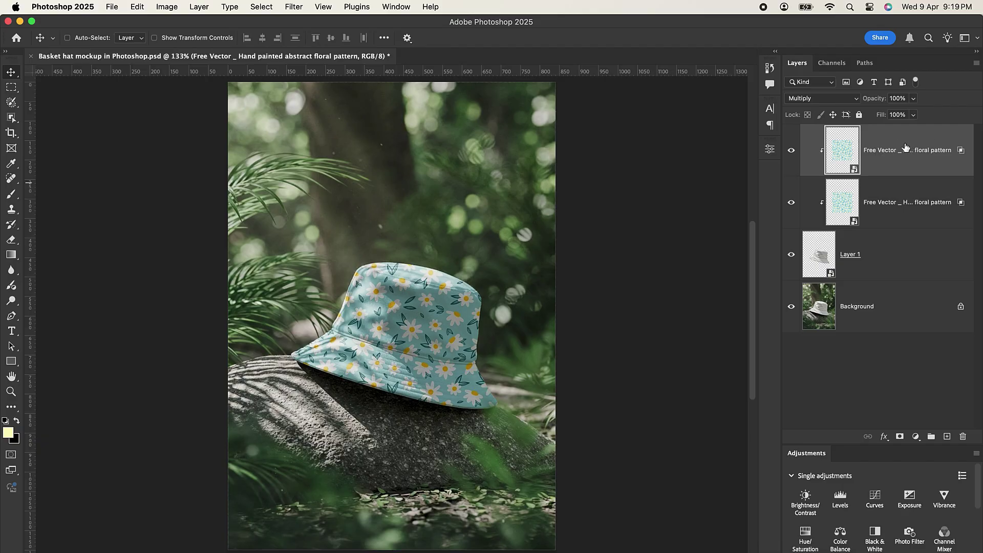
# Step: Set the pattern copy's opacity to 80%
pyautogui.moveTo(867, 101); pyautogui.dragTo(878, 103)
pyautogui.press('Return')
pyautogui.click(794, 156)
pyautogui.scroll(1, 423, 349)
pyautogui.scroll(1, 407, 348)
pyautogui.scroll(1, 405, 345)
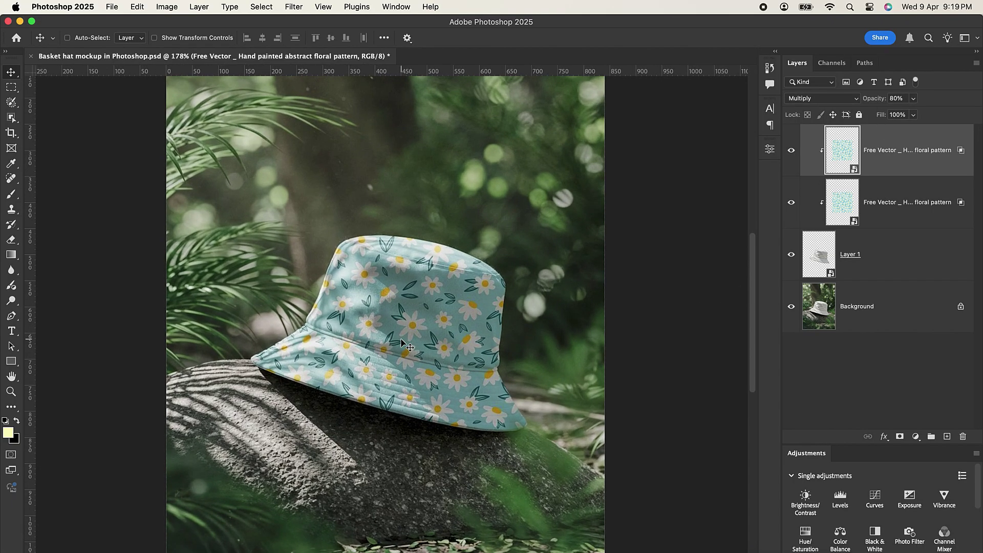
pyautogui.scroll(-1, 405, 346)
pyautogui.scroll(-1, 405, 345)
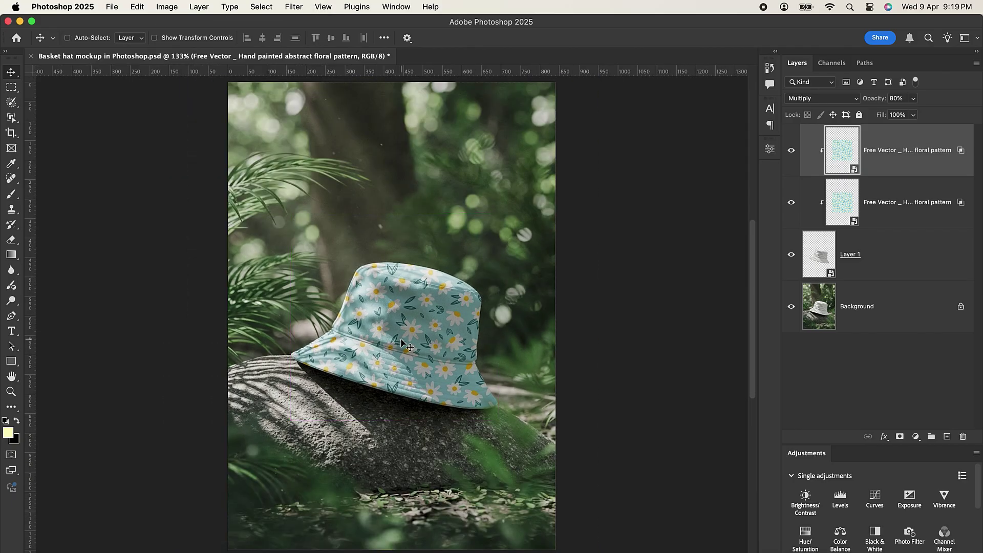